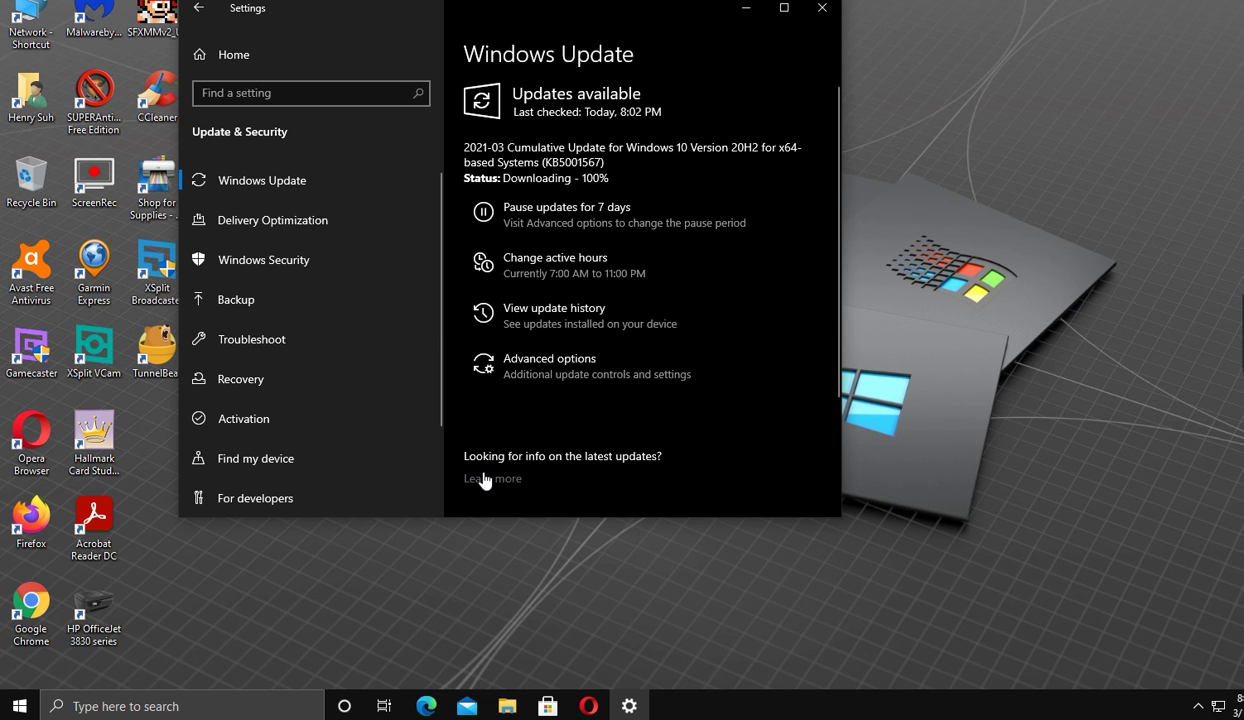
# - Open the information on the latest Windows updates and go to the March 15, 2021—KB5001567 out-of-band article
pyautogui.click(489, 481)
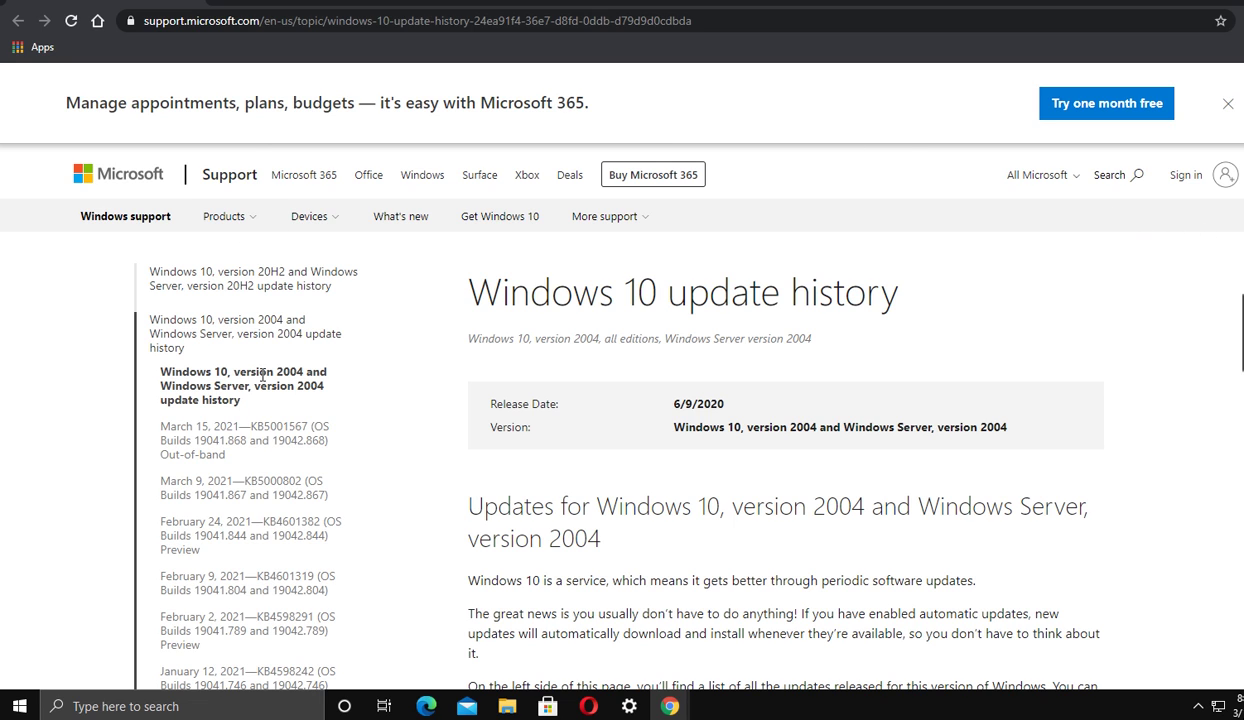
pyautogui.click(205, 455)
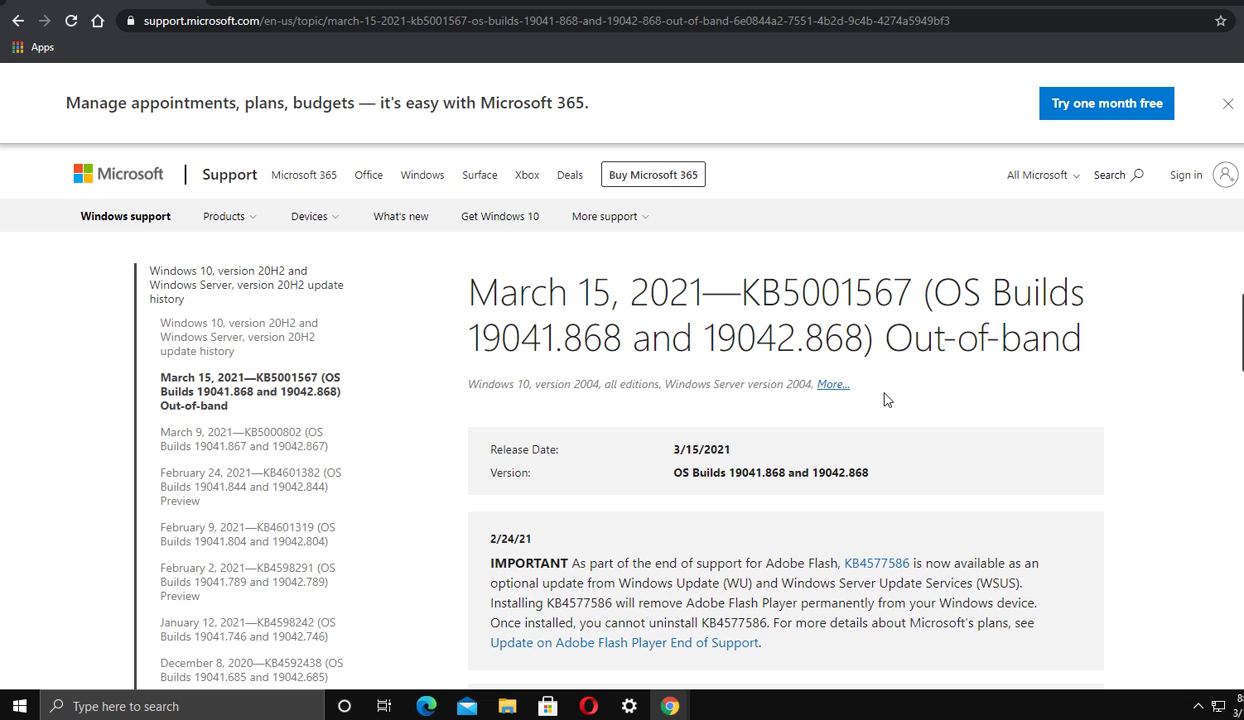
# - Read through the KB5001567 article's highlights, known issues, installation instructions, LCU removal notes and file information
pyautogui.scroll(-4, 877, 378)
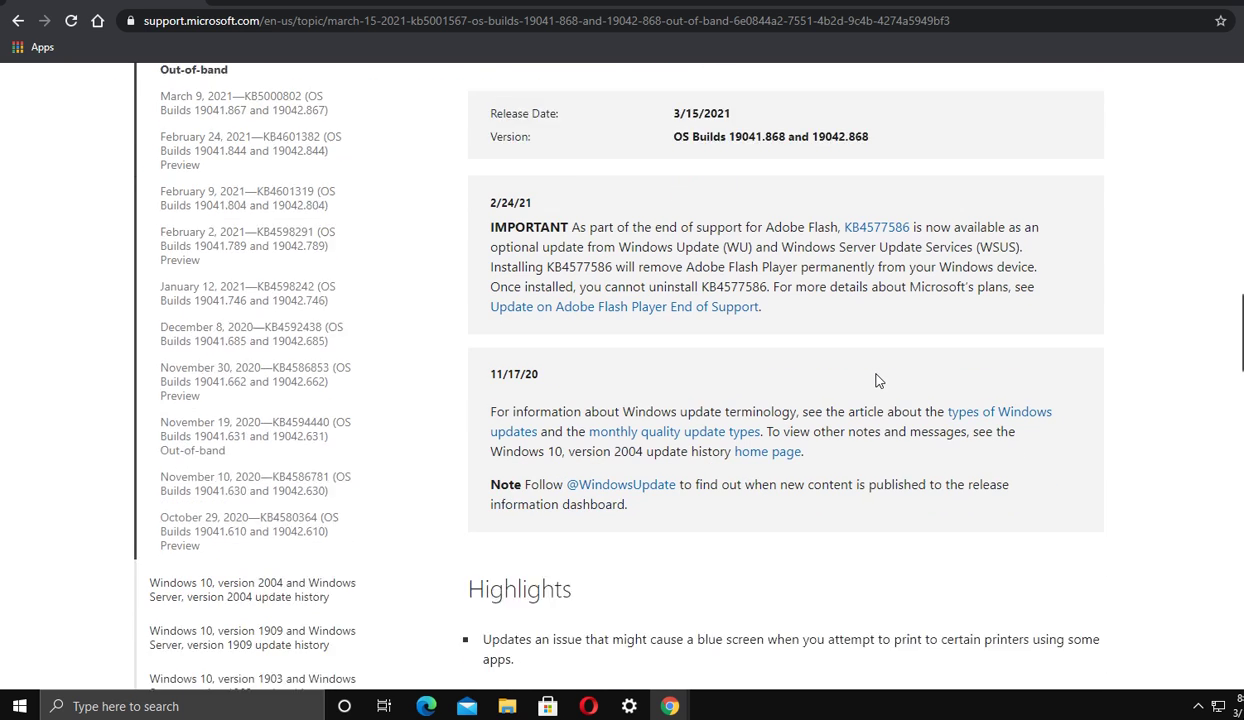
pyautogui.scroll(-3, 1068, 325)
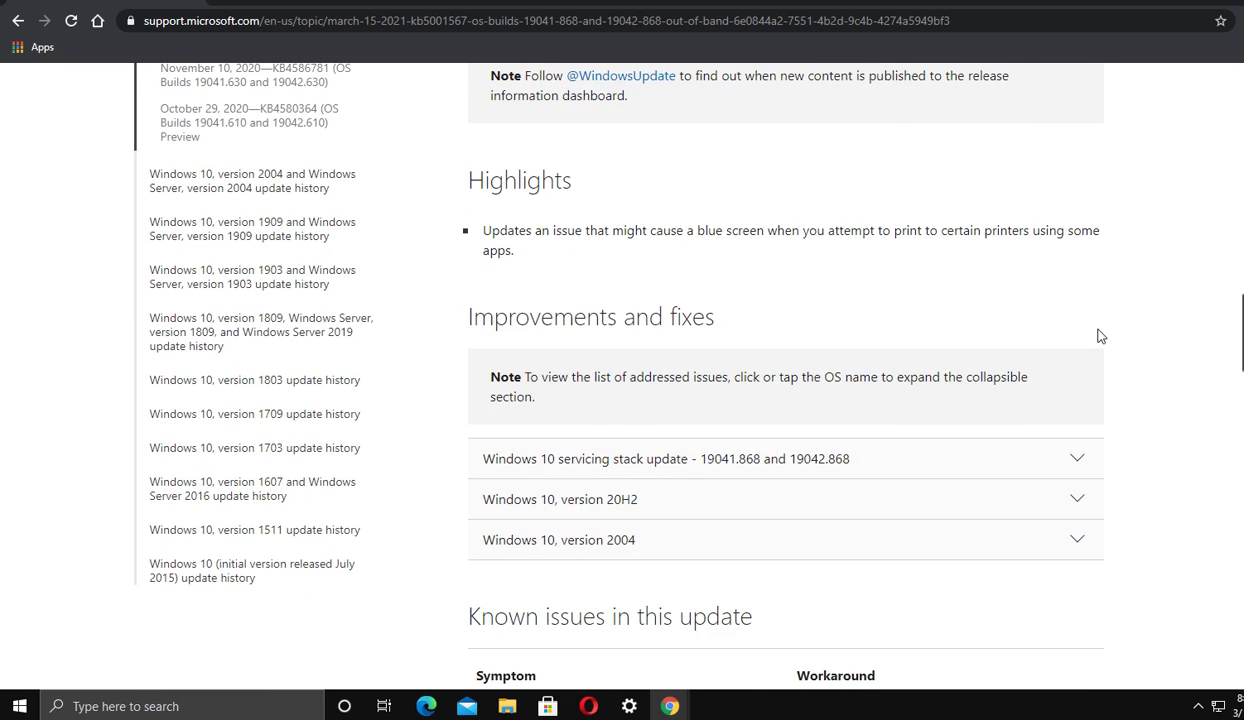
pyautogui.scroll(-3, 1100, 336)
pyautogui.scroll(2, 1100, 336)
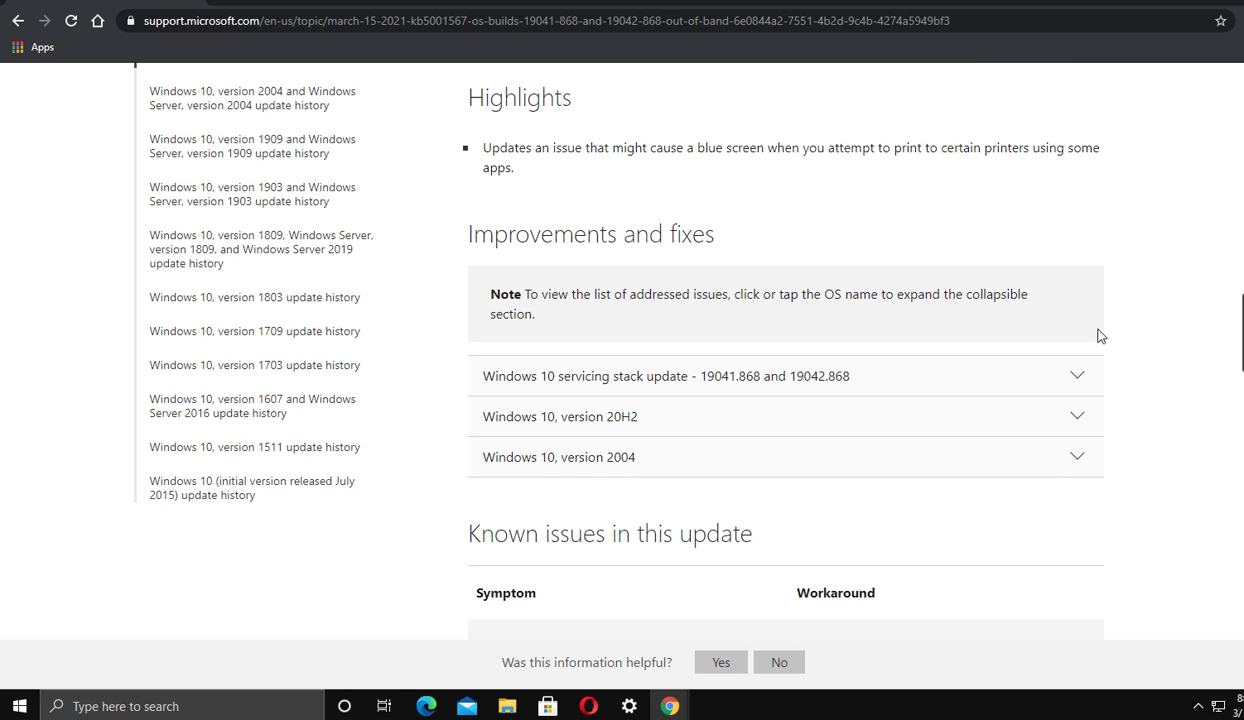
pyautogui.scroll(-4, 1100, 336)
pyautogui.scroll(2, 1111, 325)
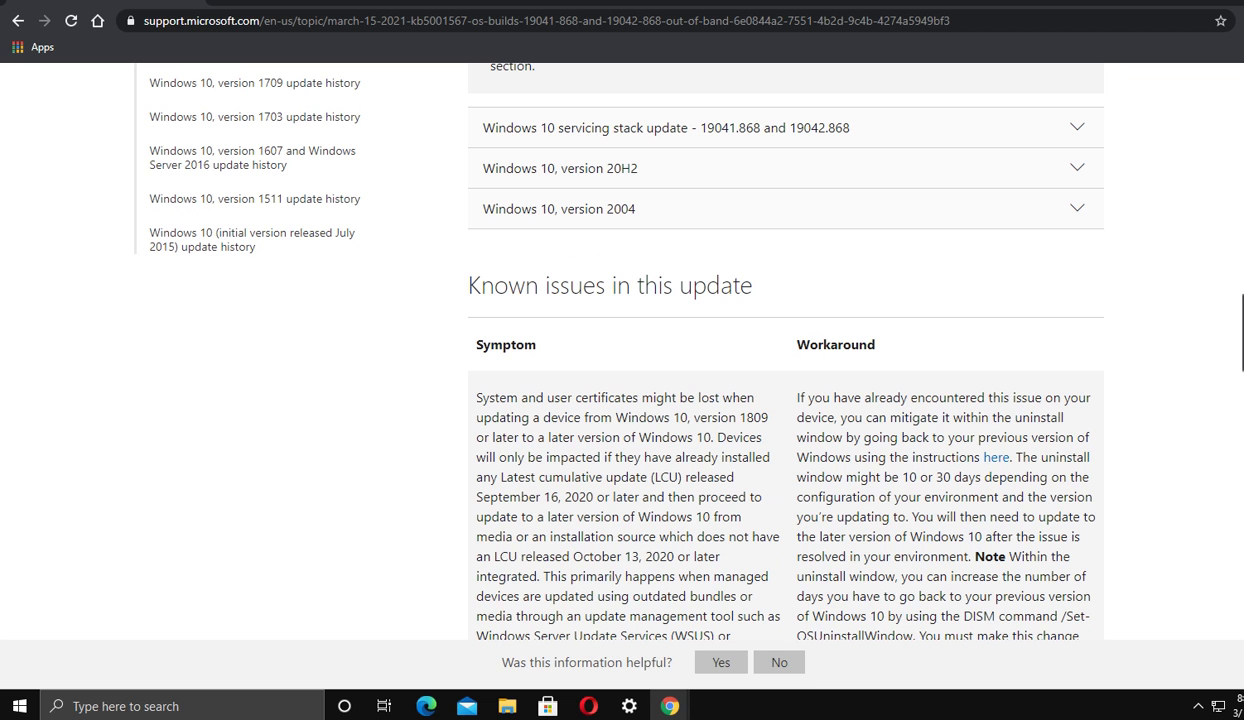
pyautogui.scroll(-3, 764, 340)
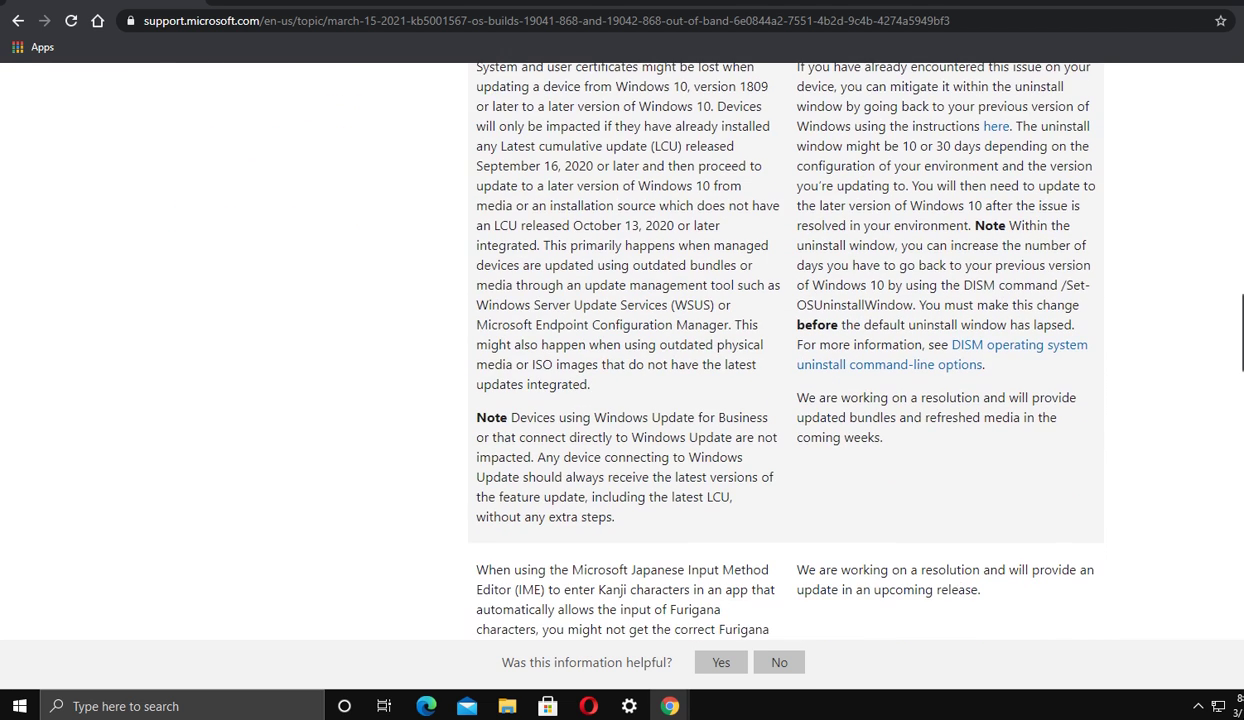
pyautogui.scroll(-2, 764, 340)
pyautogui.scroll(-2, 764, 340)
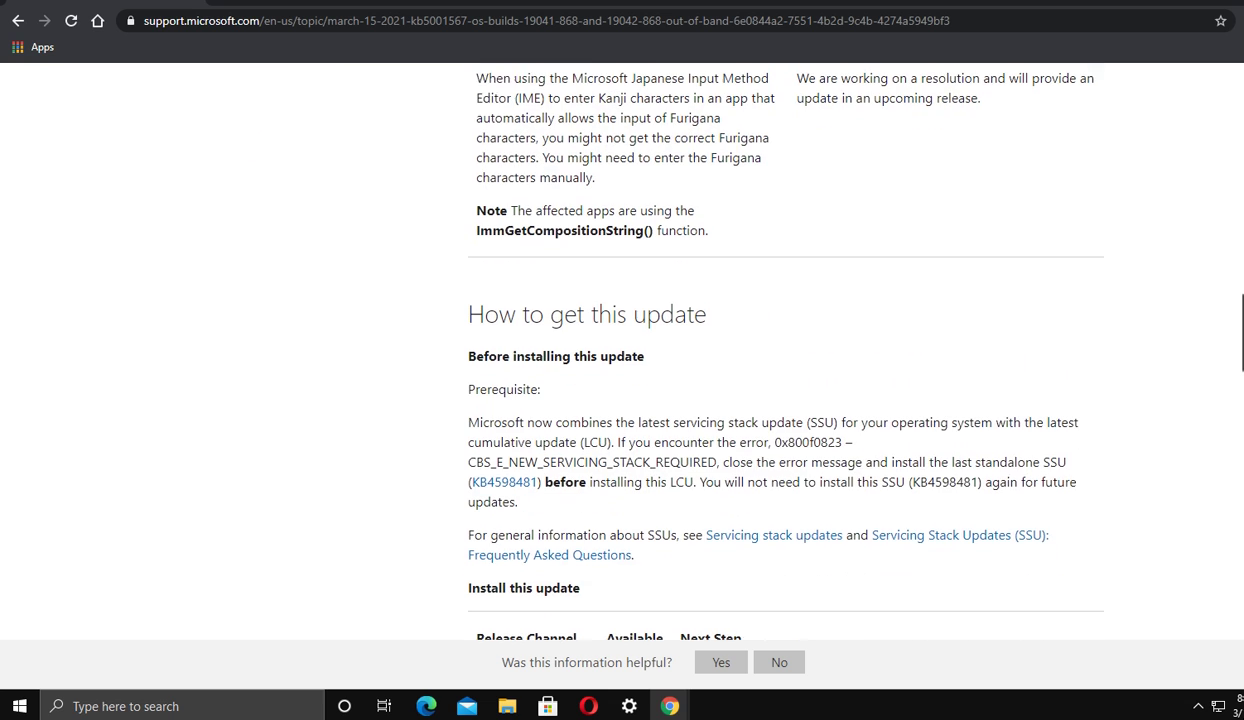
pyautogui.scroll(-2, 764, 340)
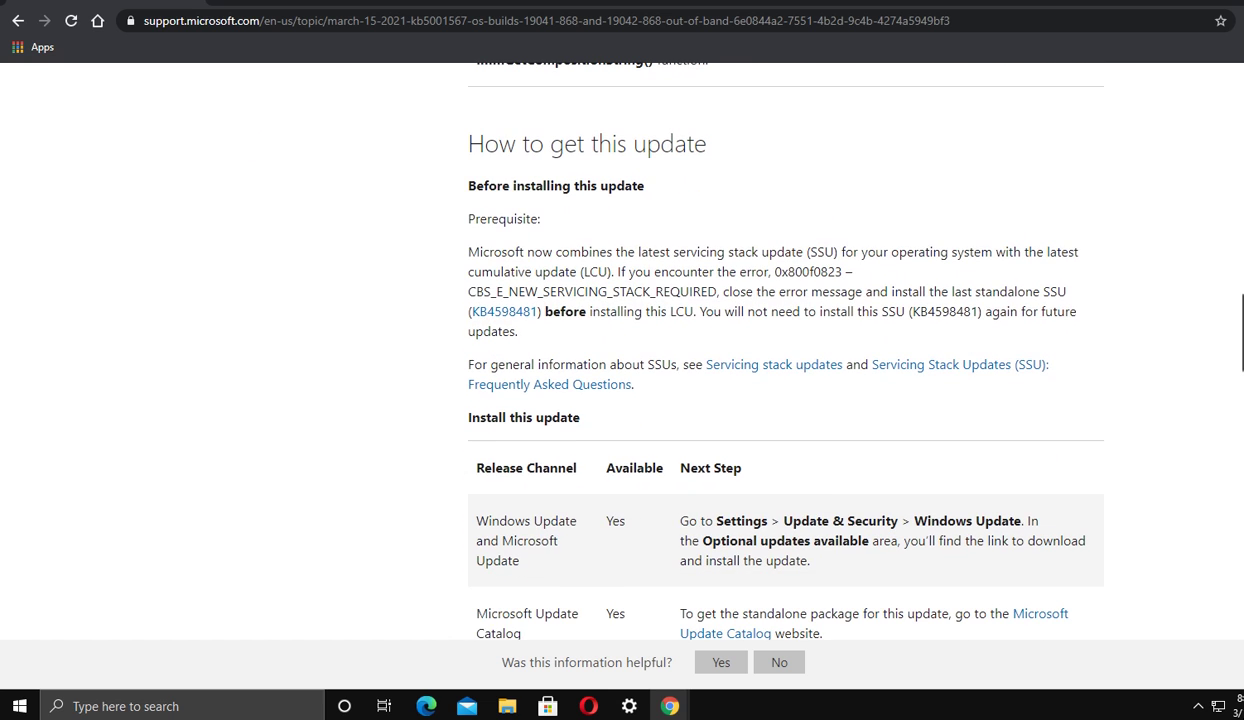
pyautogui.scroll(-2, 764, 340)
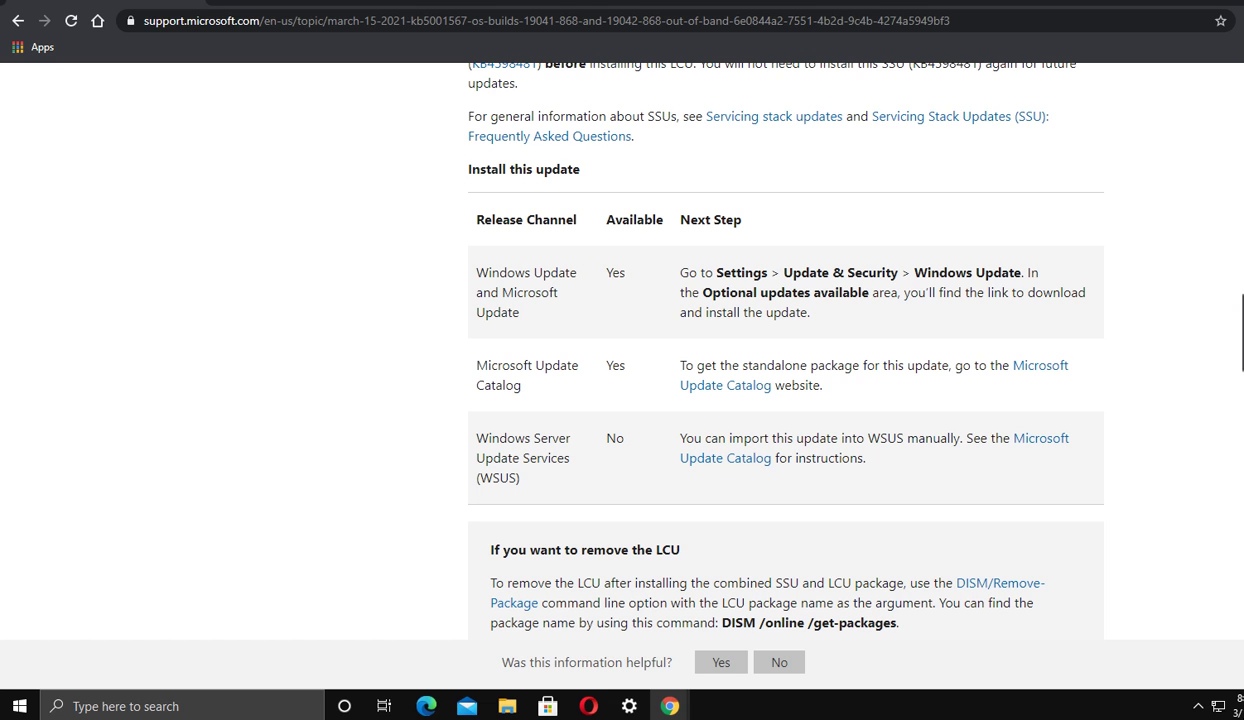
pyautogui.scroll(-3, 764, 340)
pyautogui.scroll(-2, 764, 340)
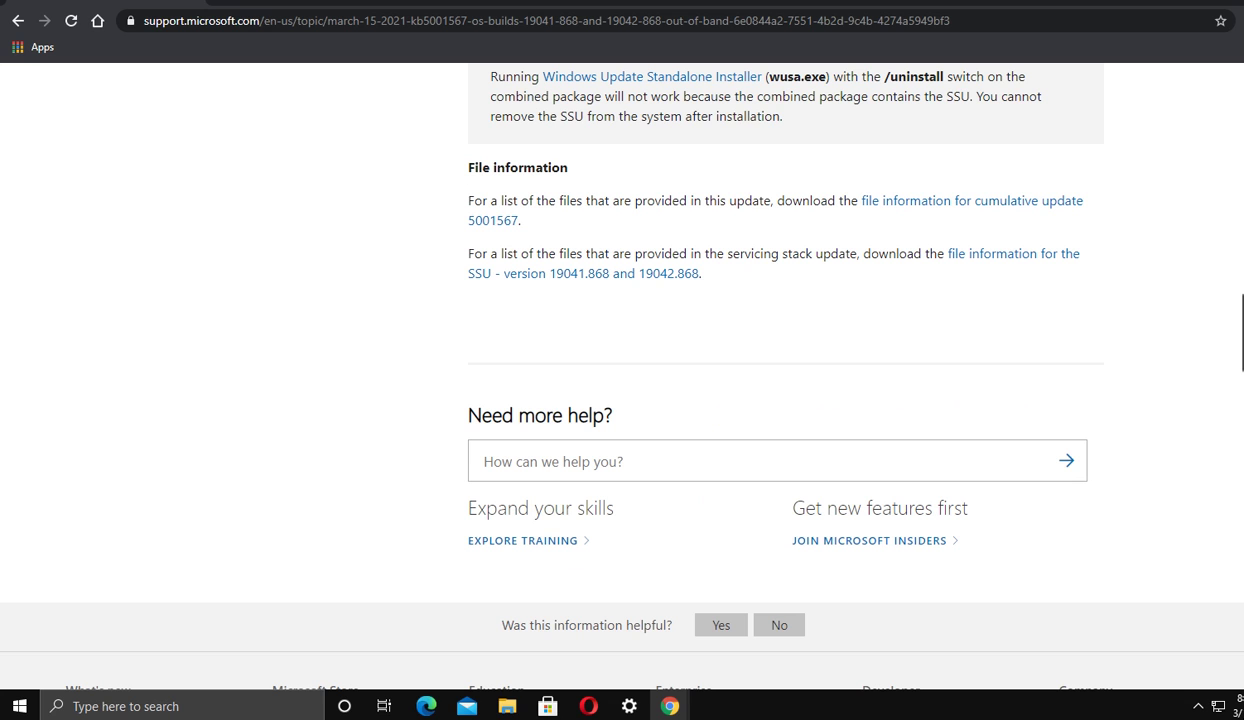
# - Expand the Windows 10 servicing stack update - 19041.868 and 19042.868 section under Improvements and fixes and read it
pyautogui.scroll(8, 764, 340)
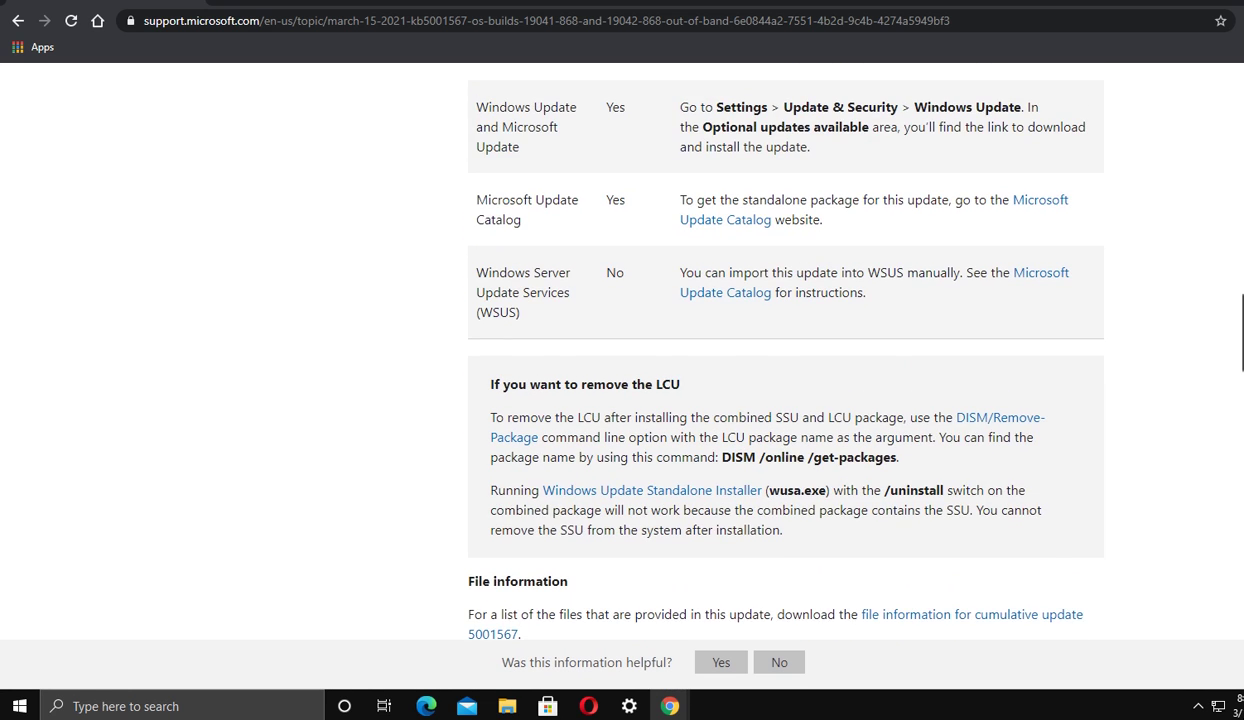
pyautogui.scroll(3, 764, 340)
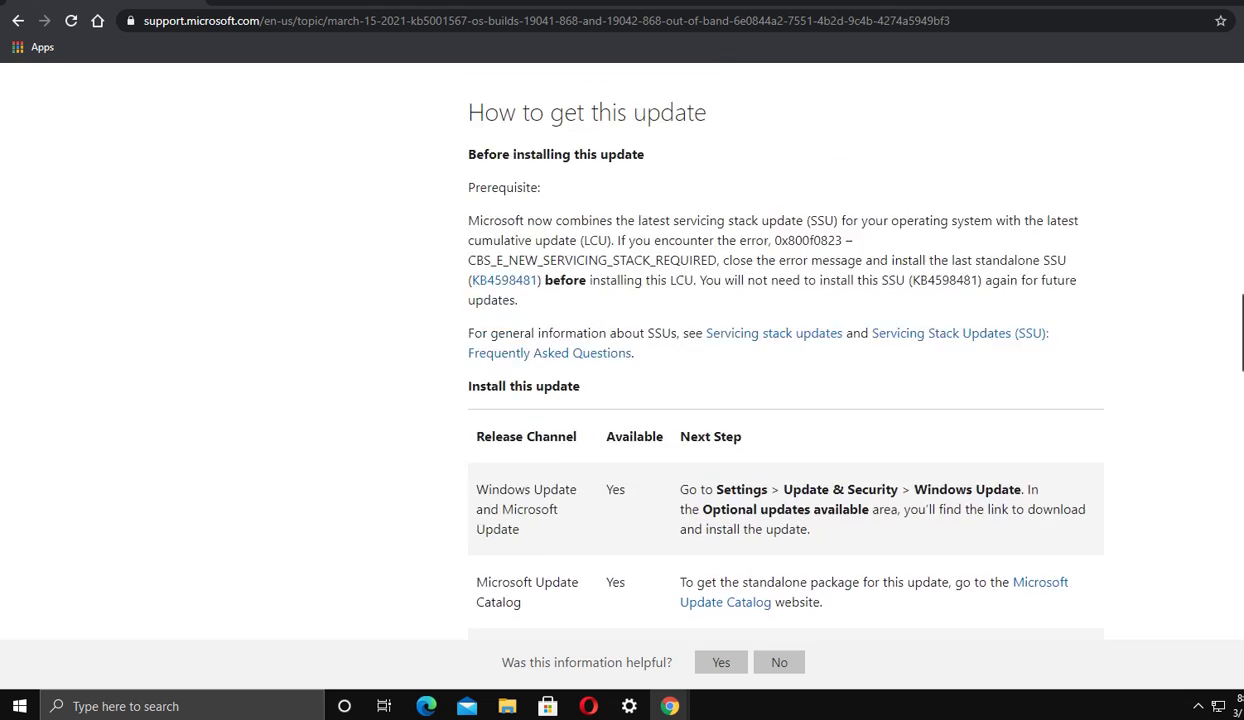
pyautogui.scroll(2, 764, 340)
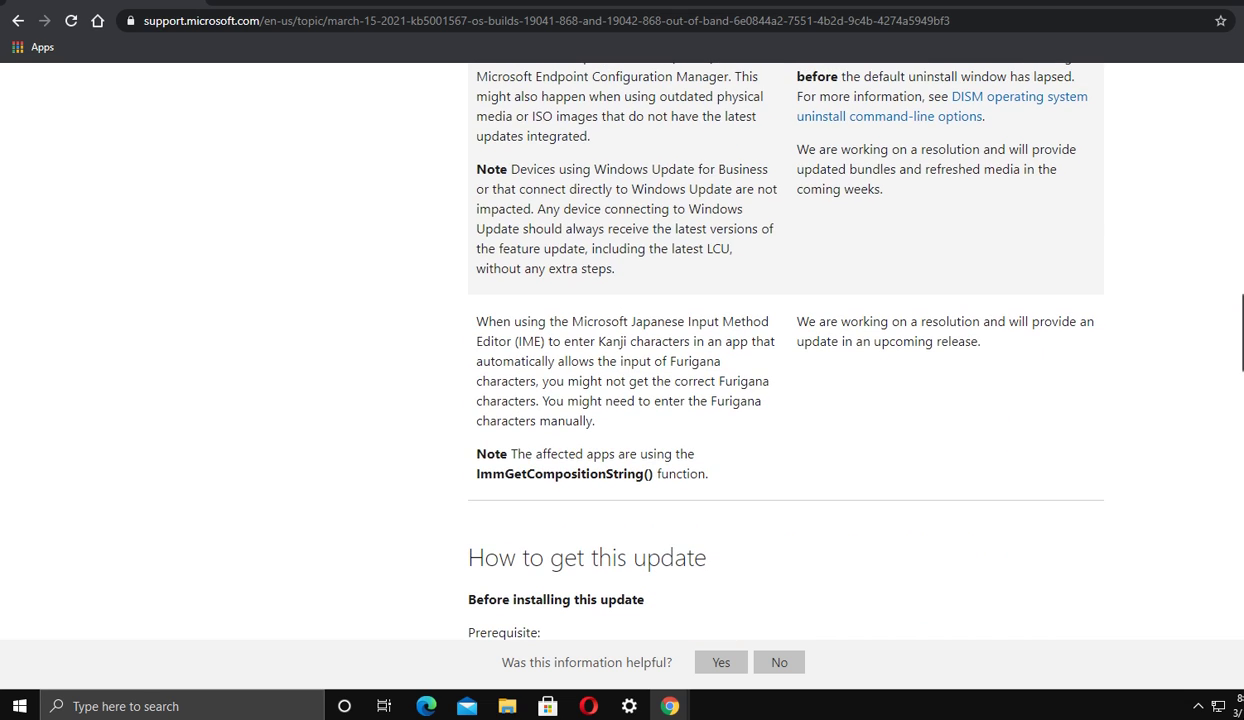
pyautogui.scroll(2, 764, 340)
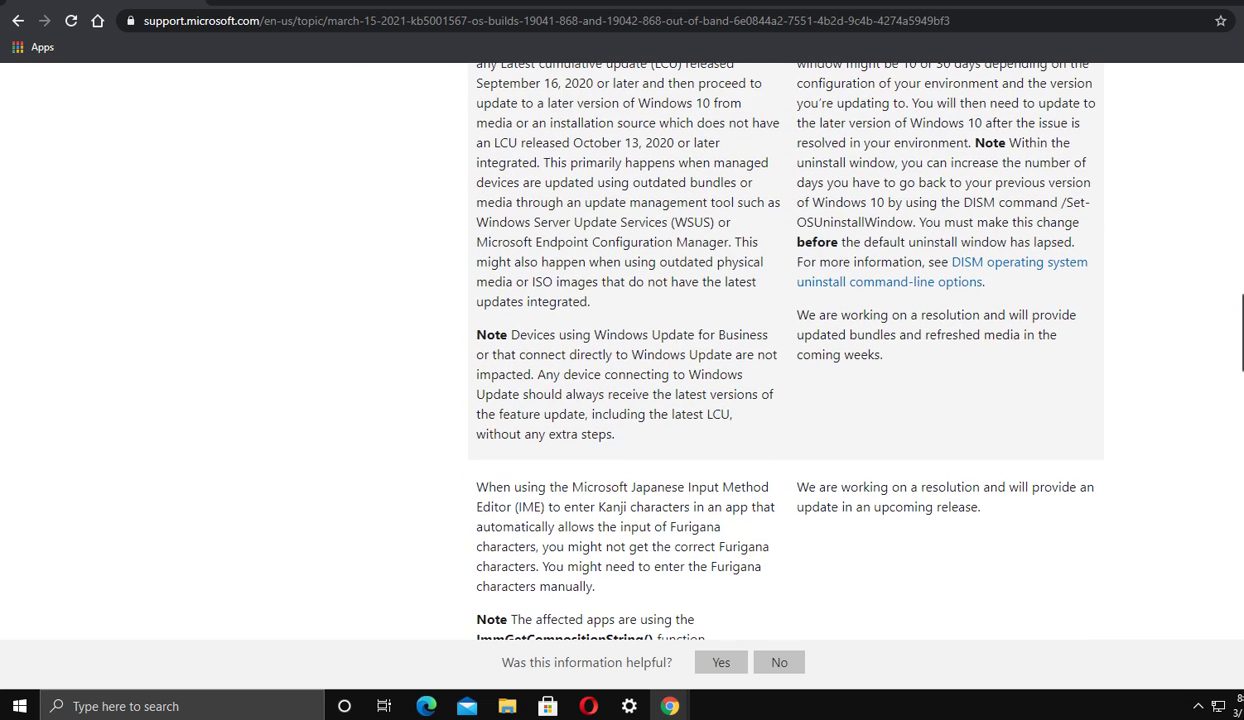
pyautogui.scroll(2, 764, 340)
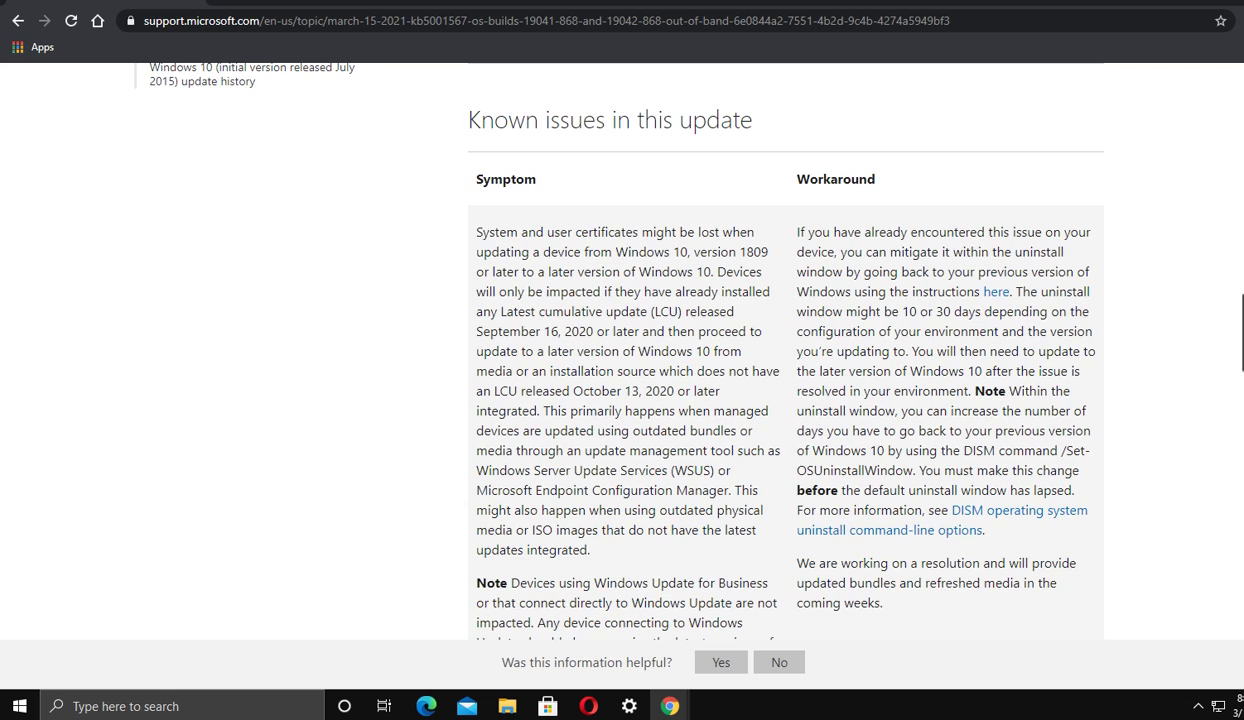
pyautogui.scroll(2, 620, 350)
pyautogui.scroll(2, 620, 350)
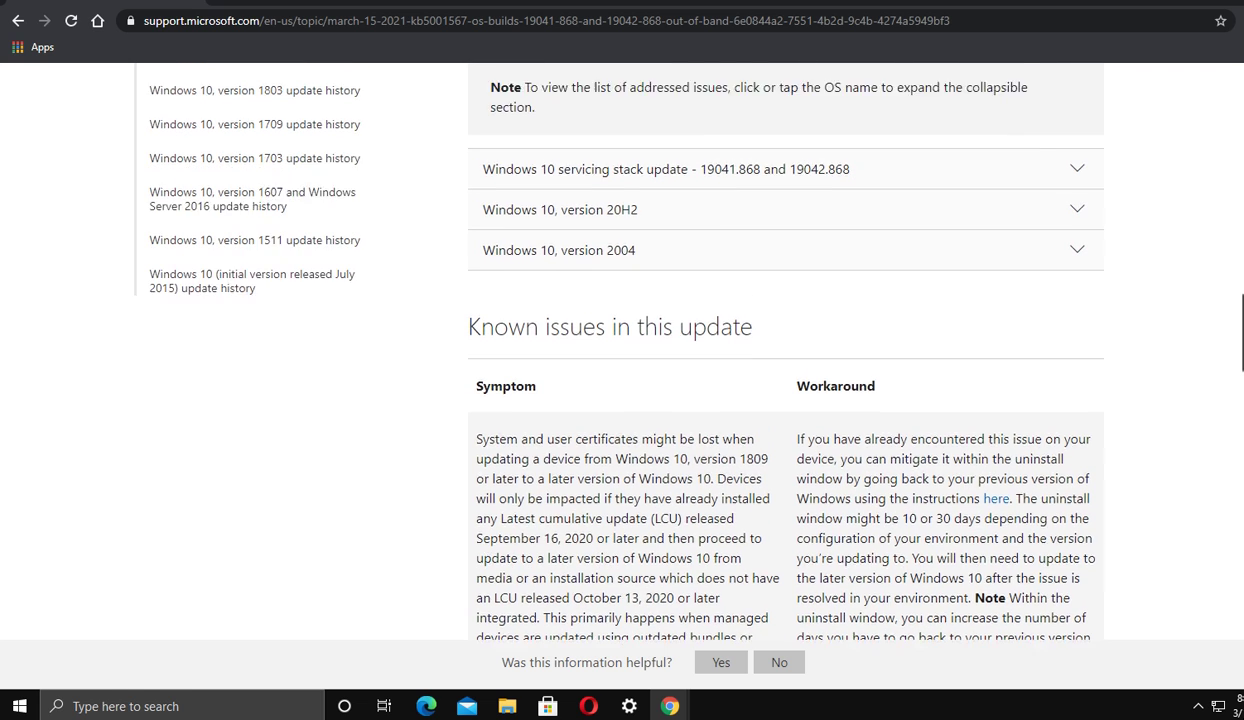
pyautogui.scroll(2, 620, 350)
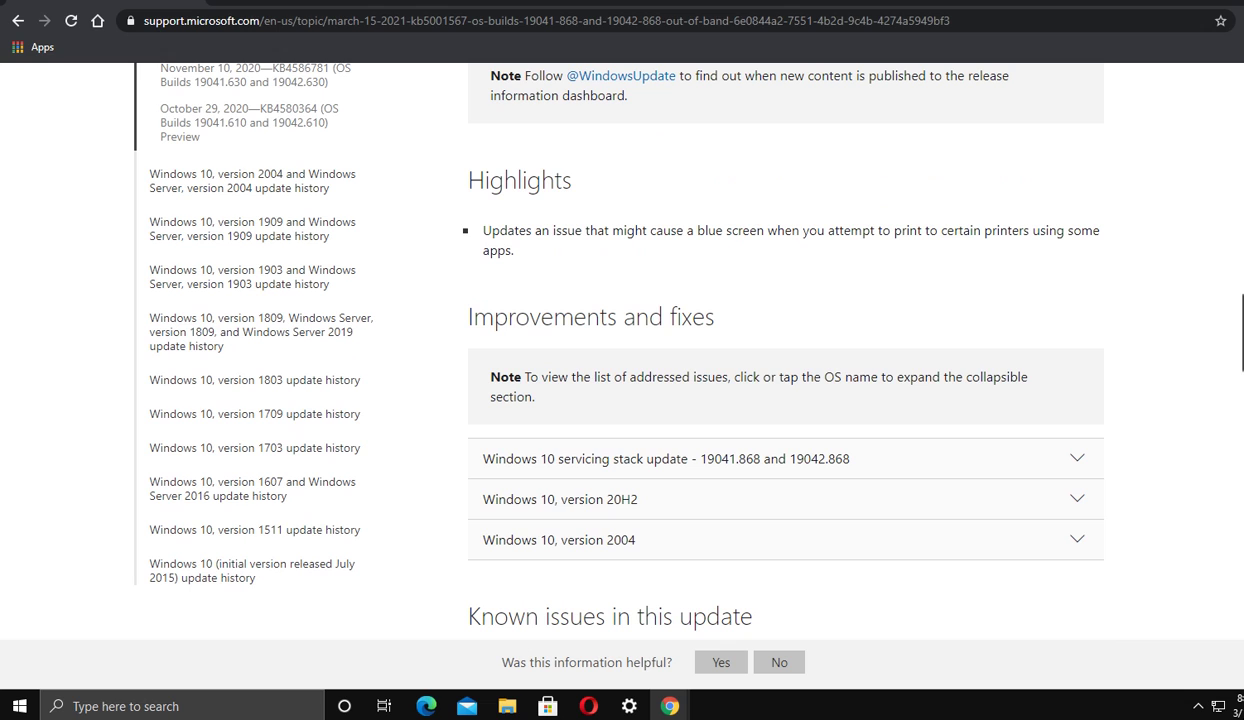
pyautogui.click(1078, 463)
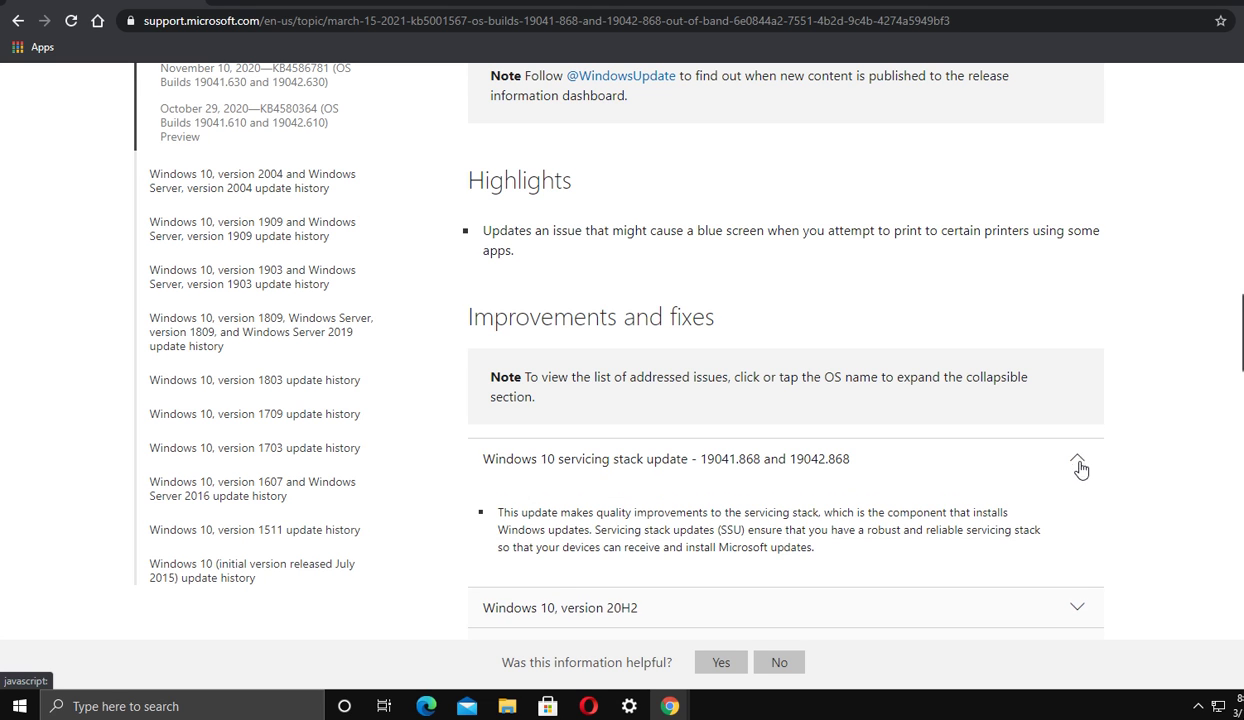
pyautogui.scroll(-2, 1082, 469)
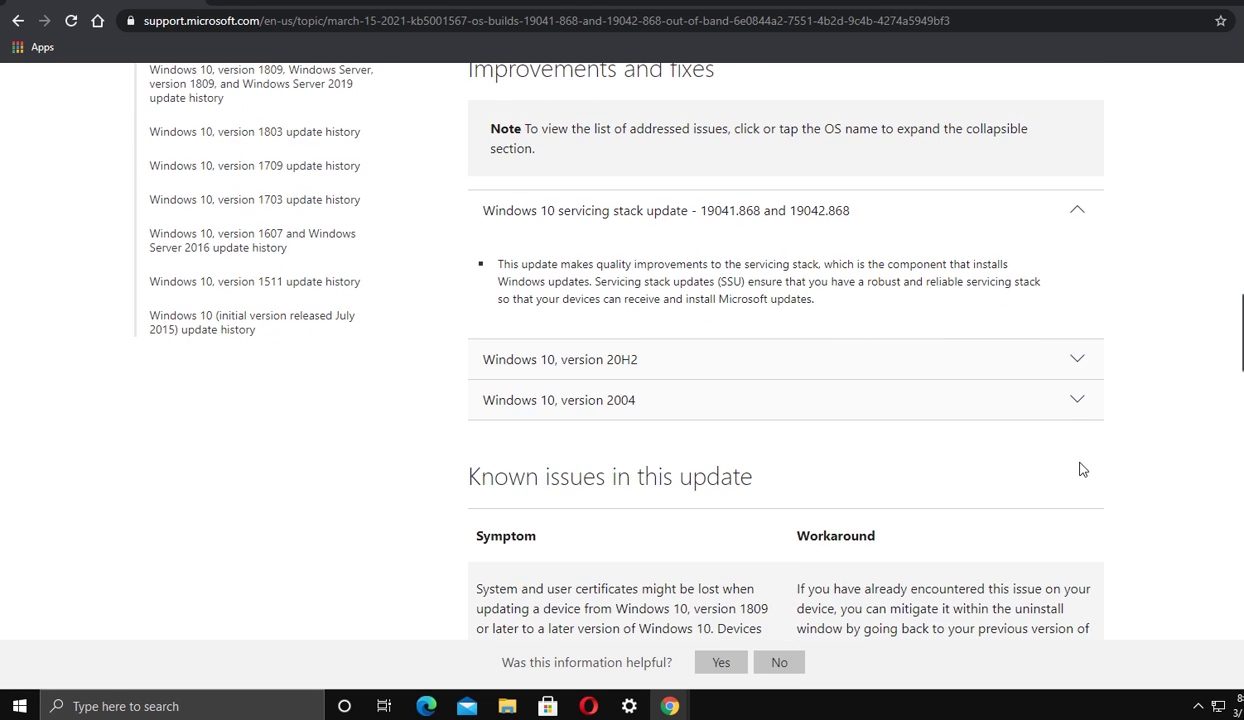
# - Review the article's highlights, update terminology note, Adobe Flash notice and release details up to its title
pyautogui.scroll(3, 1082, 469)
pyautogui.scroll(2, 1080, 469)
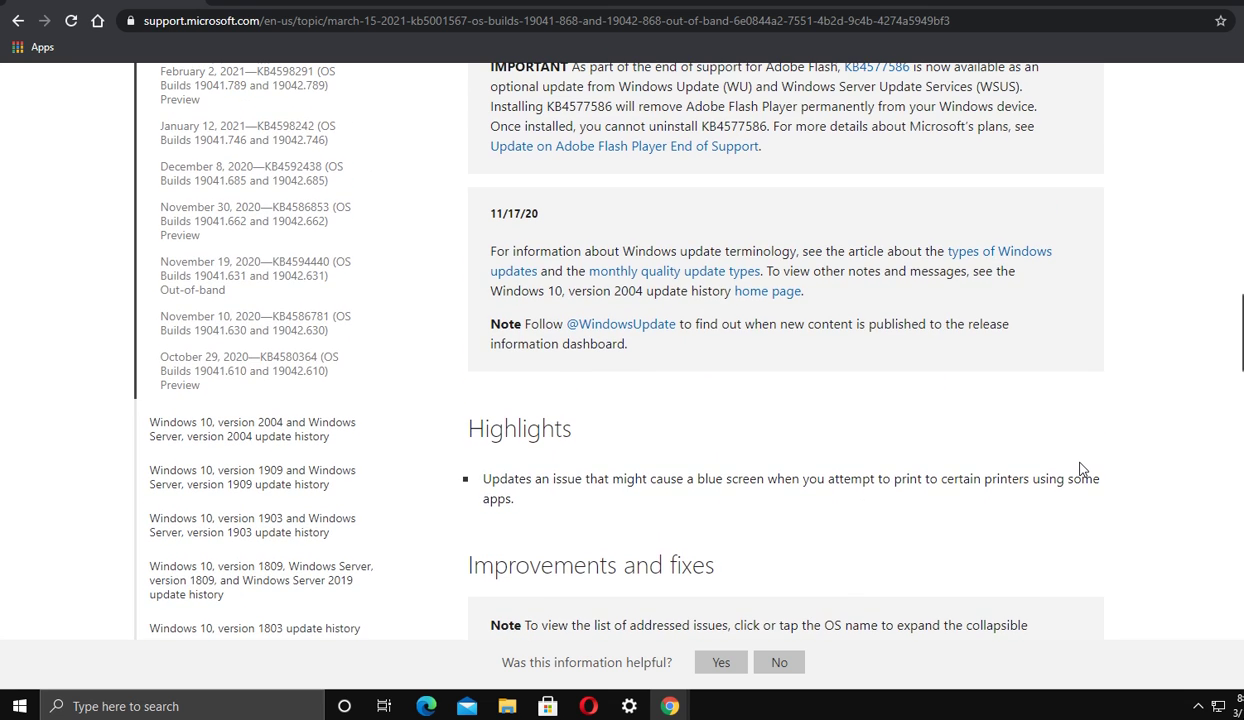
pyautogui.scroll(1, 1081, 469)
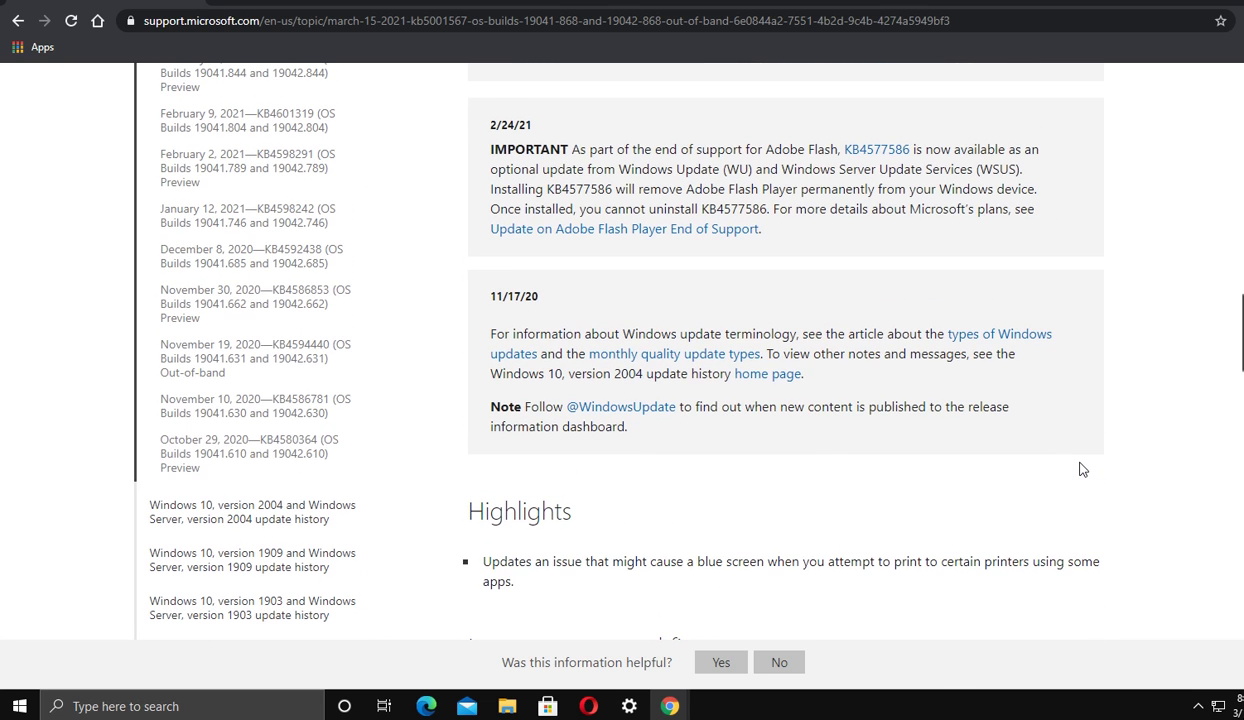
pyautogui.scroll(3, 1081, 469)
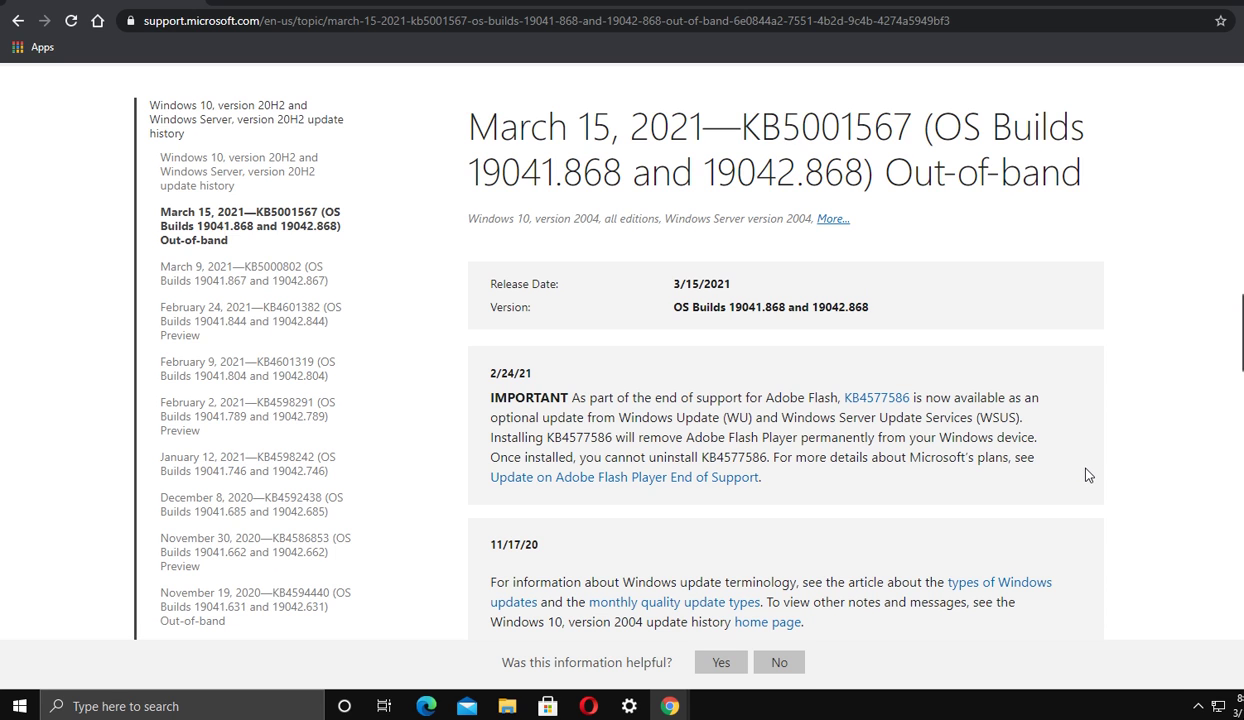
pyautogui.scroll(1, 1088, 475)
pyautogui.scroll(1, 1088, 475)
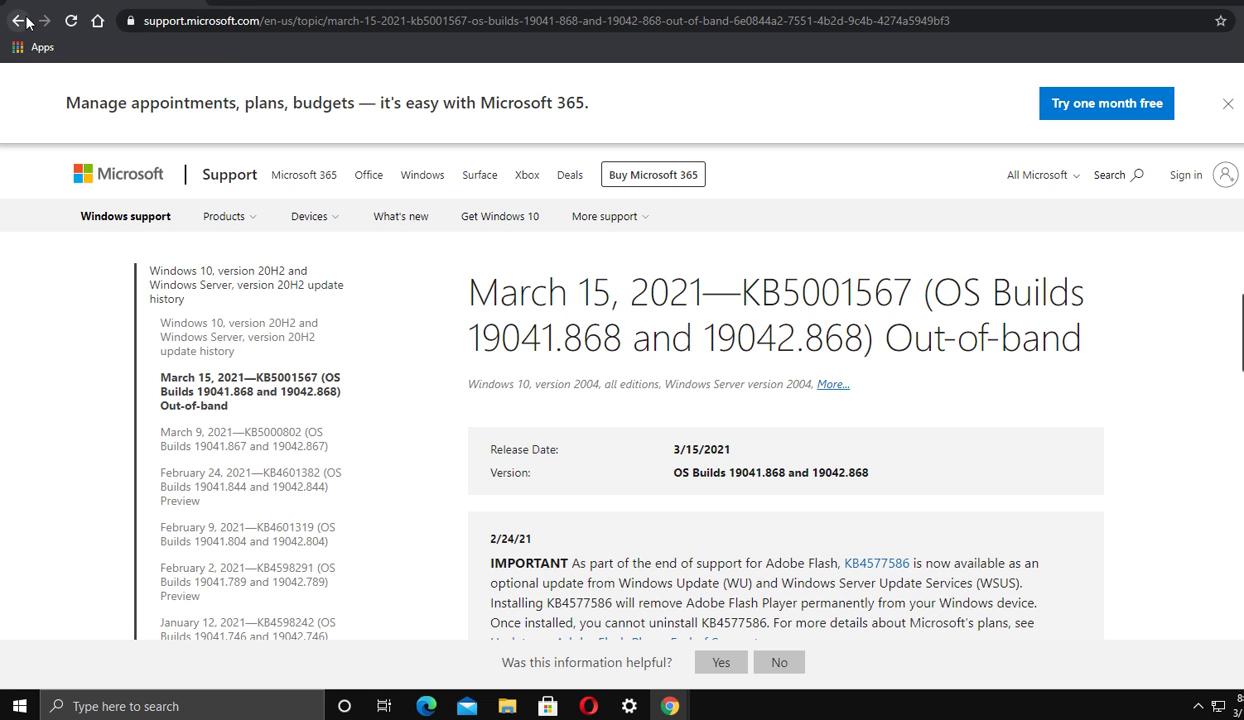
# - Close the support article and the leftover Messenger room window to return to the Windows Update settings
pyautogui.click(24, 21)
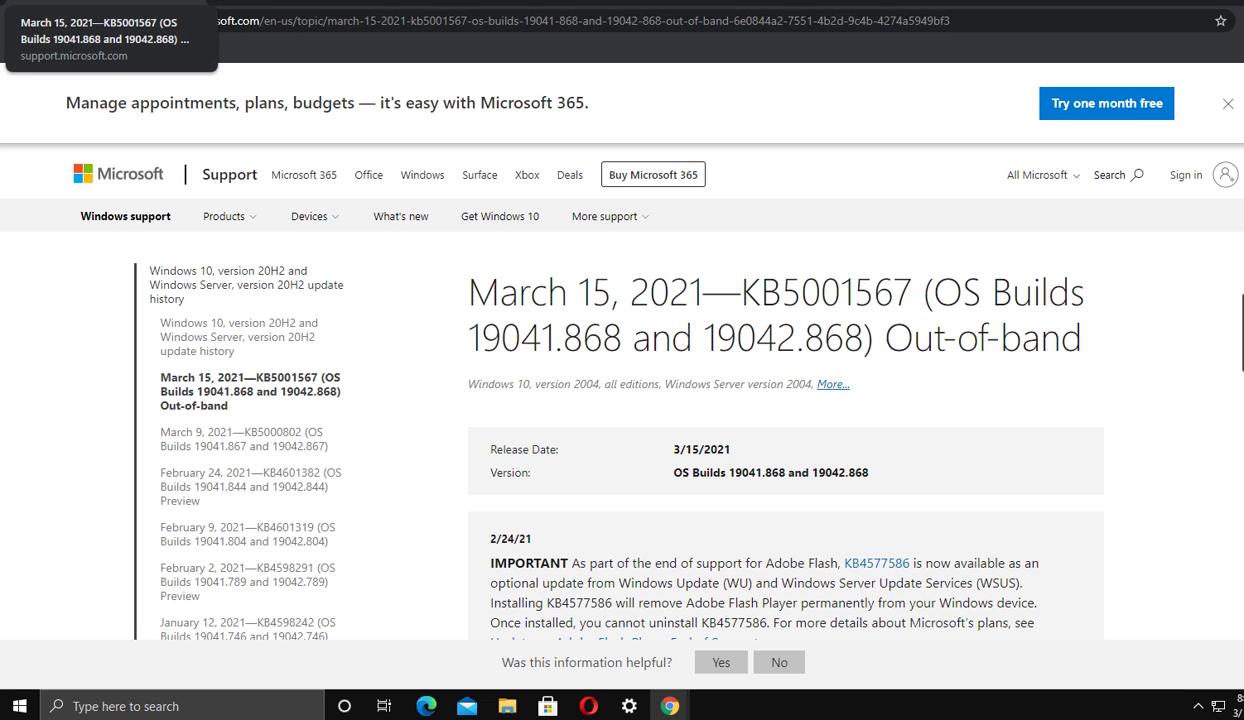
pyautogui.hotkey('ctrl', 'w')
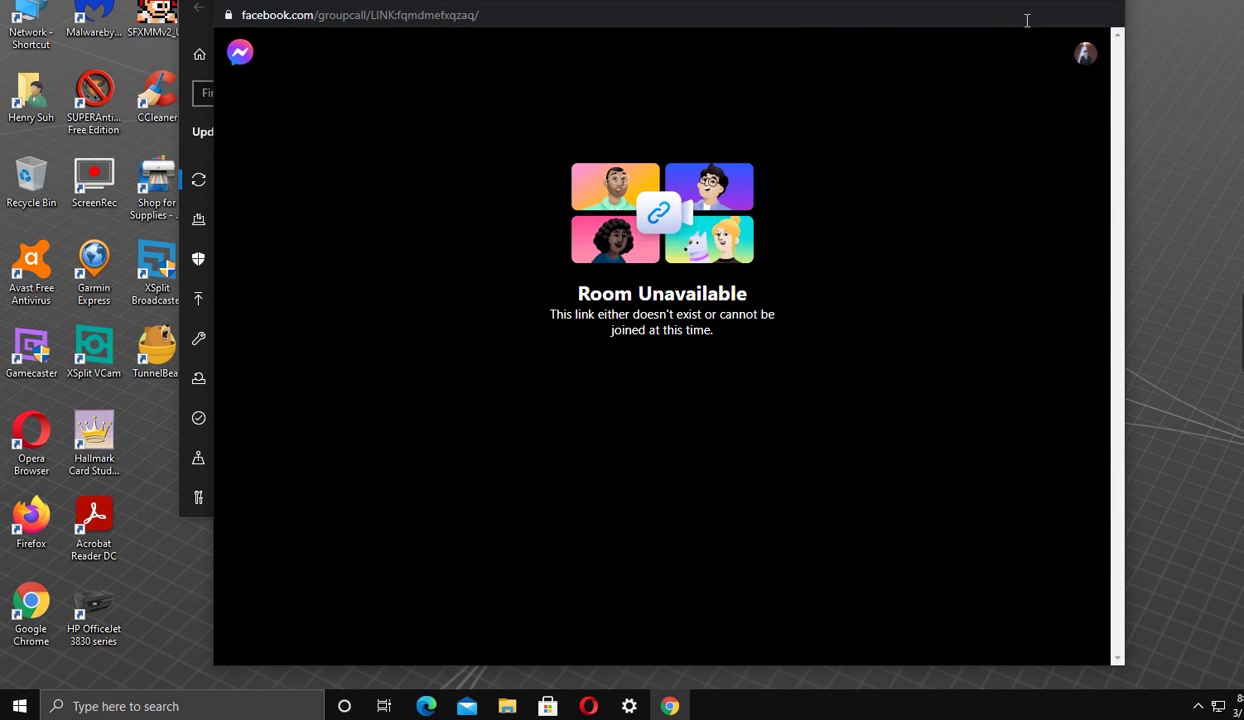
pyautogui.click(1106, 2)
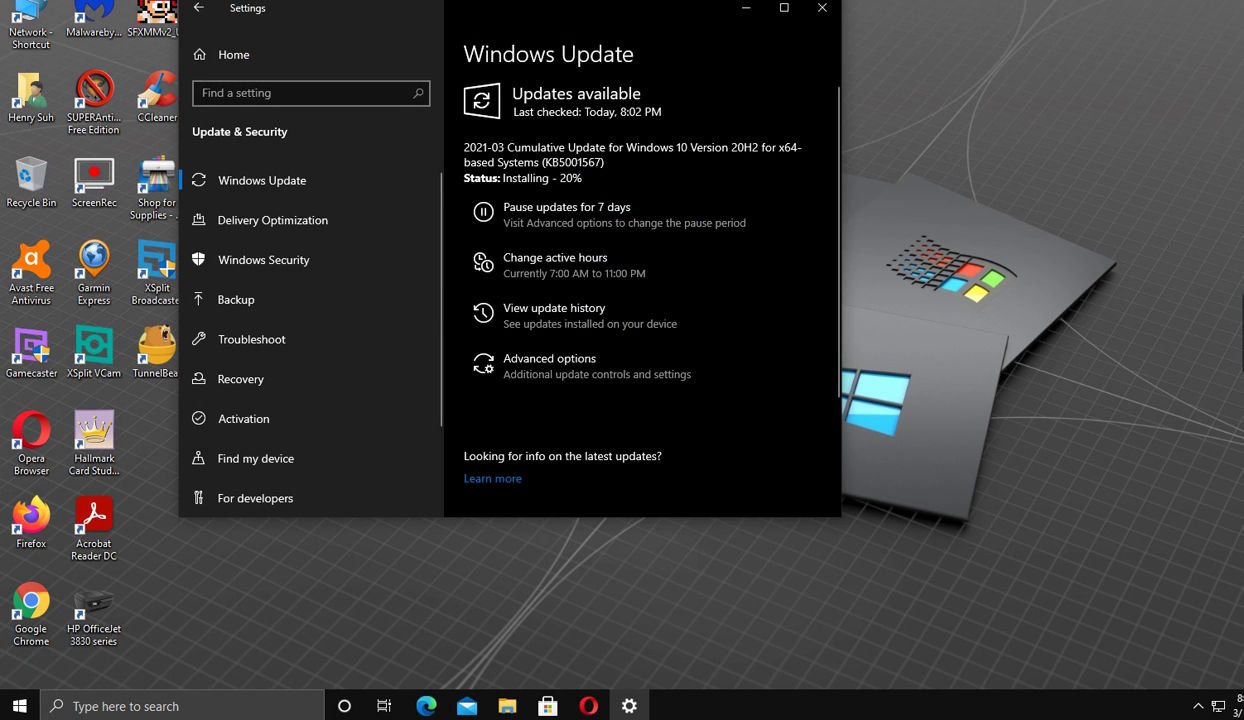